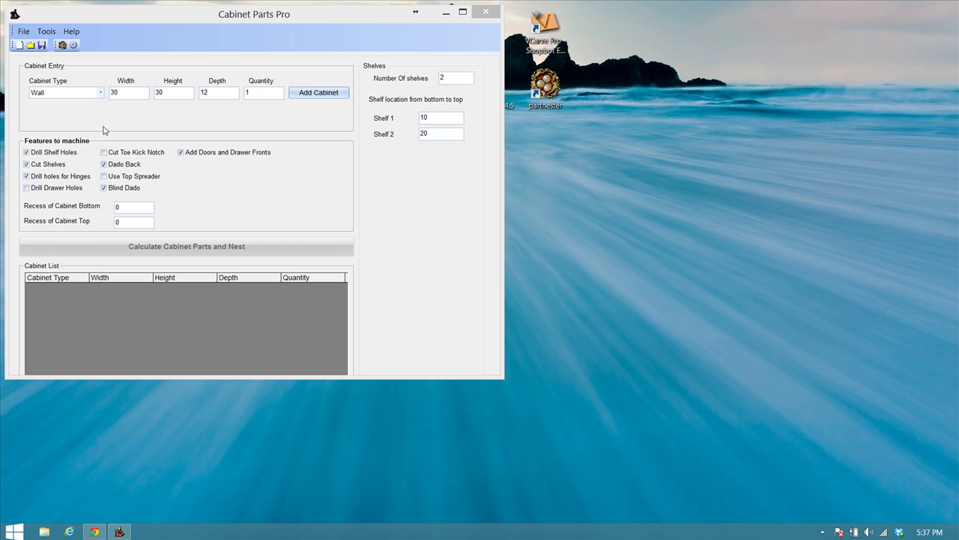
# - Enable User Options for the Wall cabinet type in the cabinet settings and open the user options editor
pyautogui.click(51, 34)
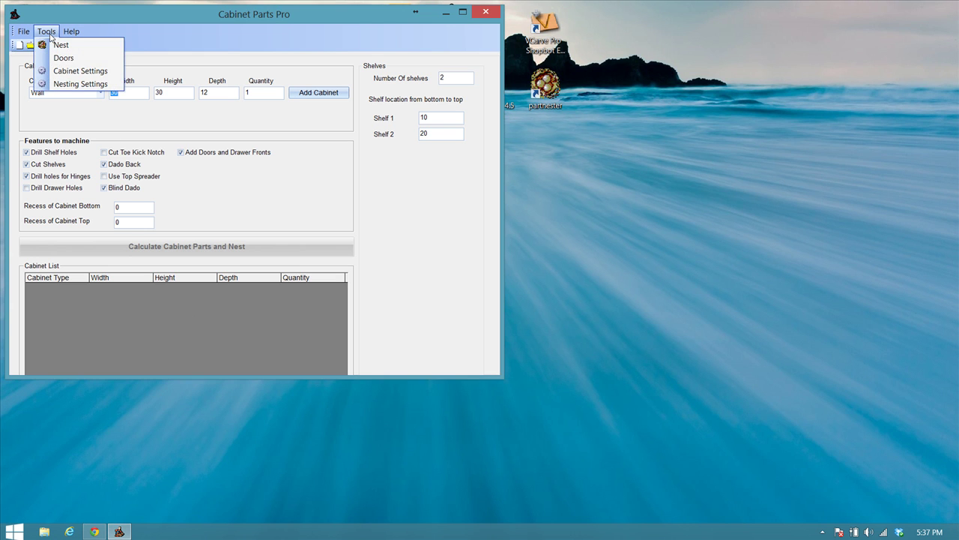
pyautogui.click(65, 70)
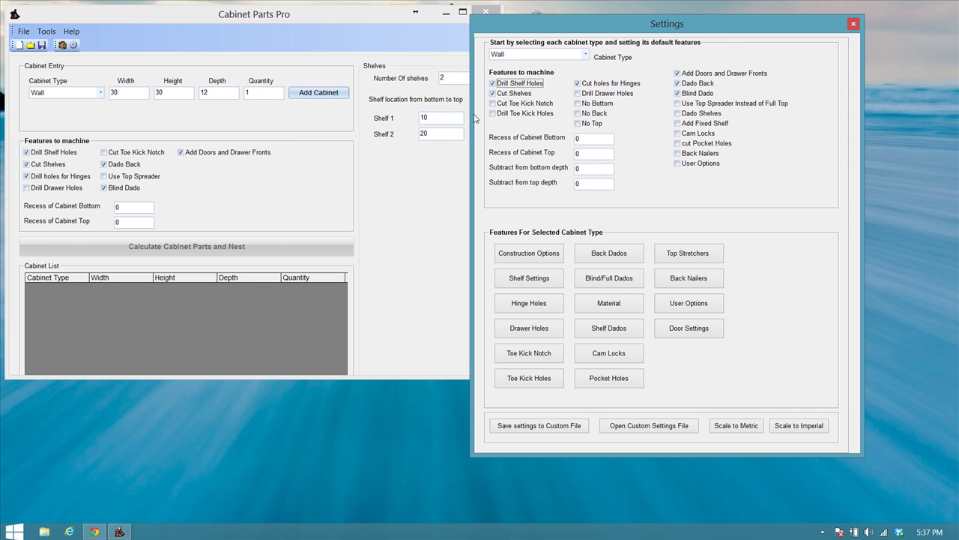
pyautogui.click(689, 166)
pyautogui.click(704, 308)
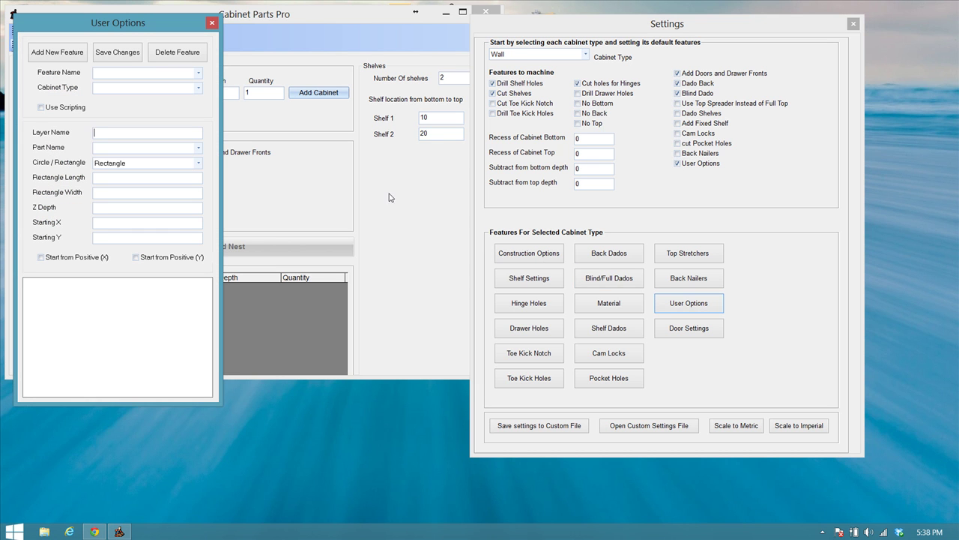
# - Add a new feature named Circle_Wall_Side for the Wall cabinet type
pyautogui.click(72, 58)
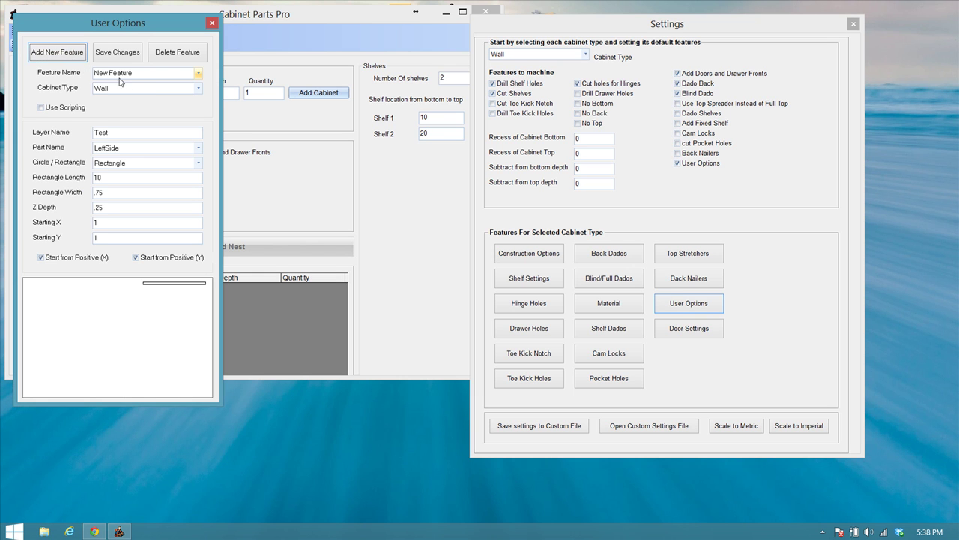
pyautogui.moveTo(135, 72); pyautogui.dragTo(93, 75)
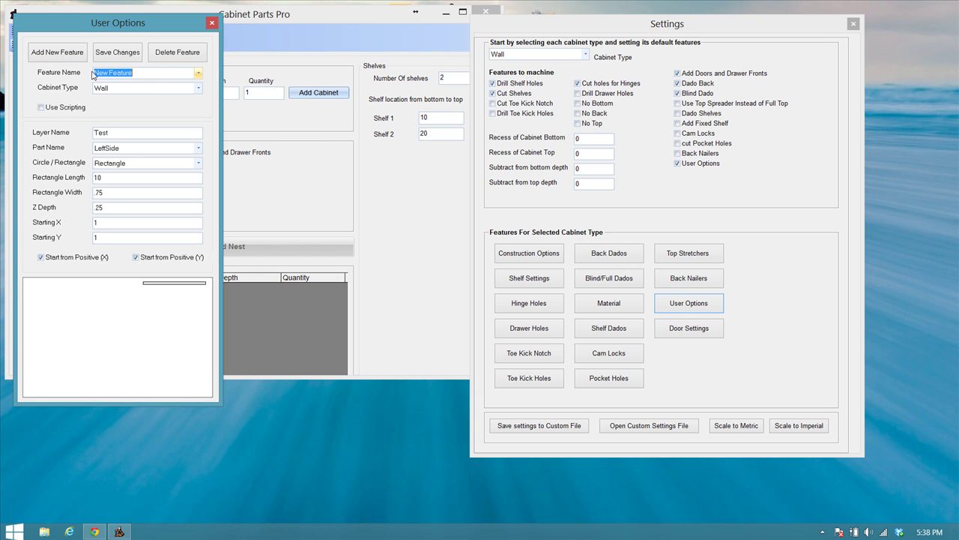
pyautogui.write('Circle_Wall_Side')
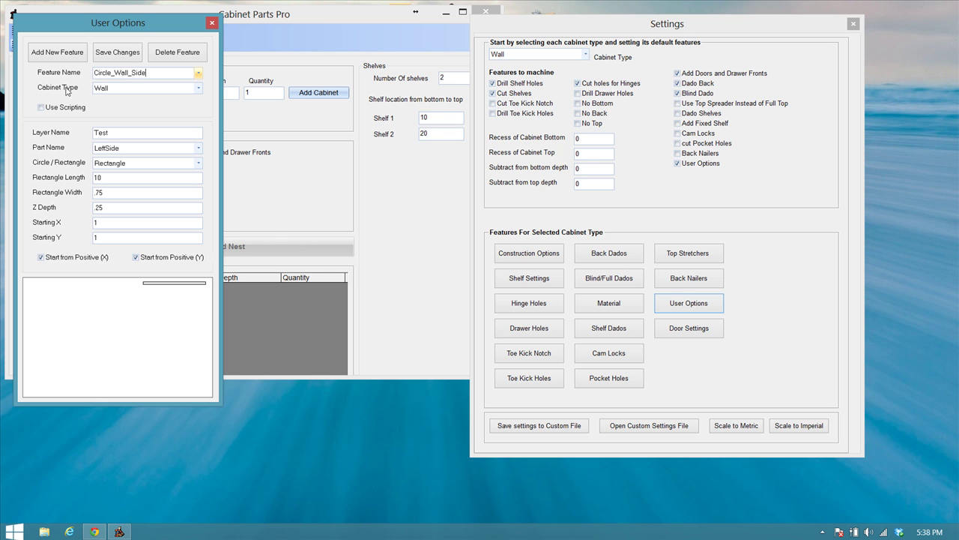
pyautogui.click(199, 89)
pyautogui.click(112, 100)
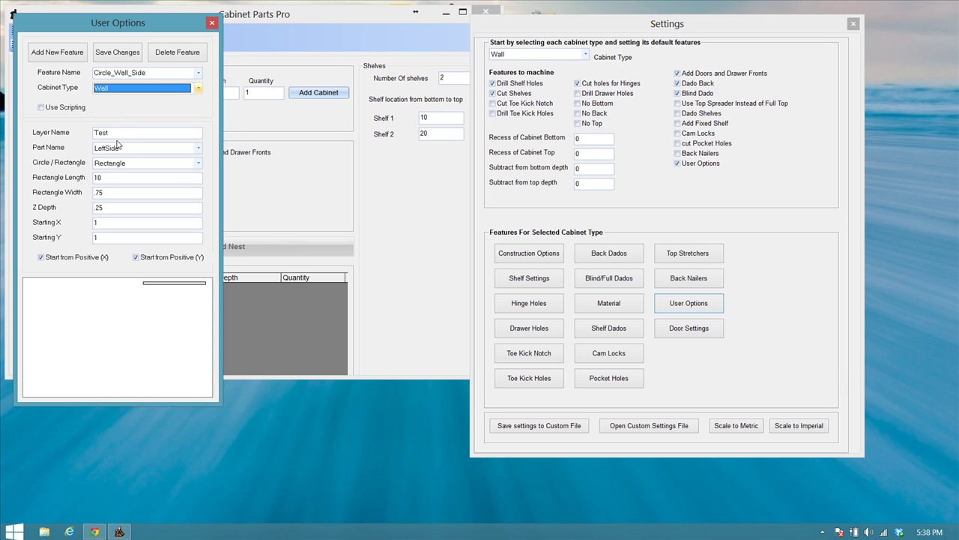
# - Set the feature's layer name to Circle, its part to LeftSide and its shape to Circle
pyautogui.doubleClick(90, 132)
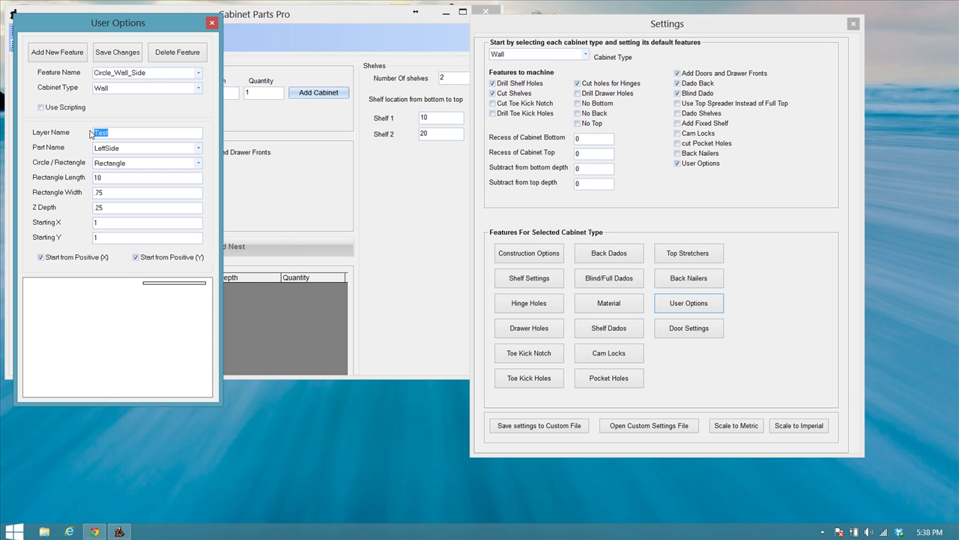
pyautogui.write('Circle')
pyautogui.click(198, 149)
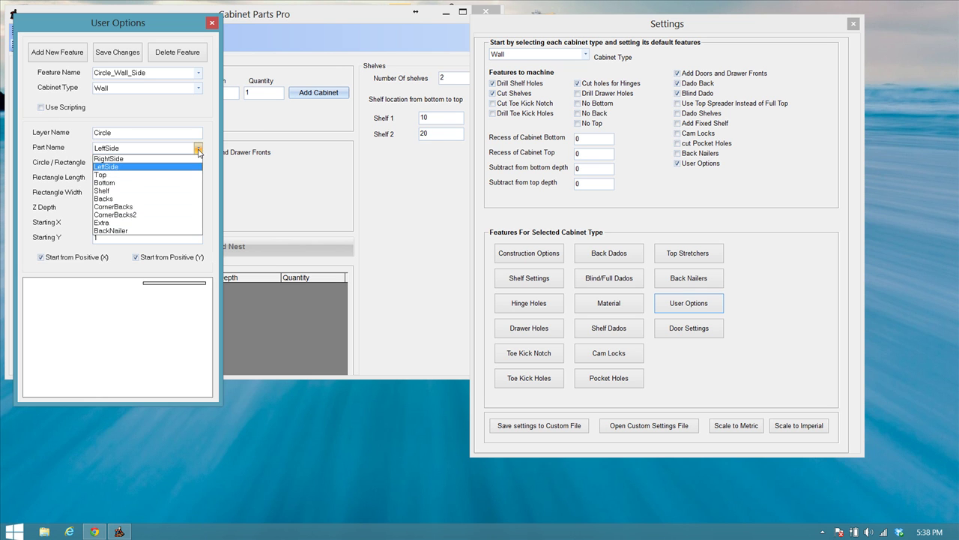
pyautogui.click(130, 170)
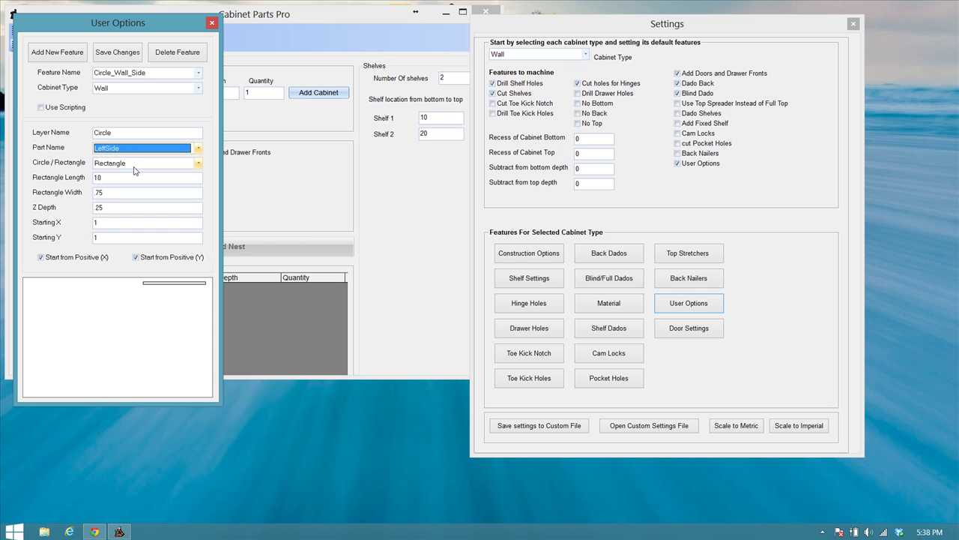
pyautogui.click(124, 163)
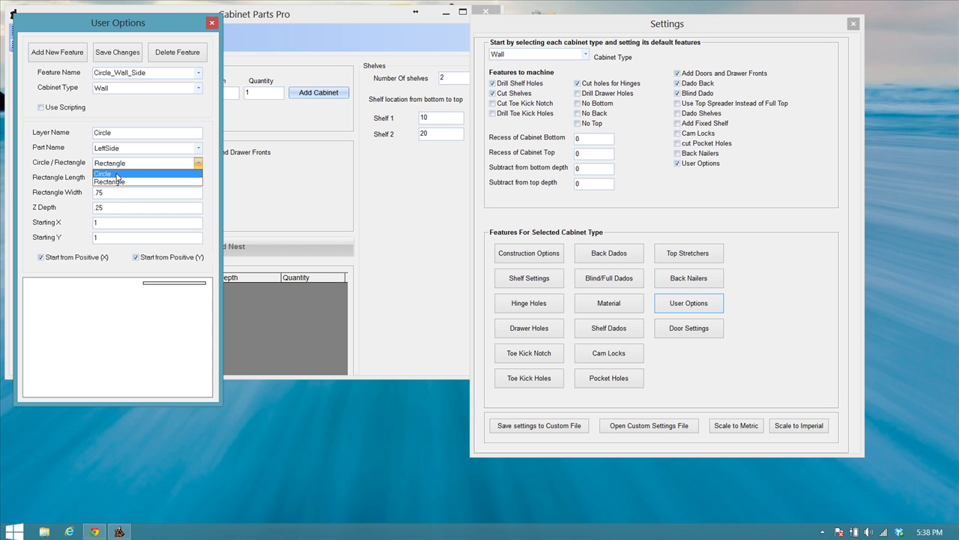
pyautogui.click(116, 172)
# - Set both circle center coordinates to 3, the Z depth to .375 and the diameter to 1.5, and save the feature
pyautogui.click(115, 177)
pyautogui.doubleClick(117, 178)
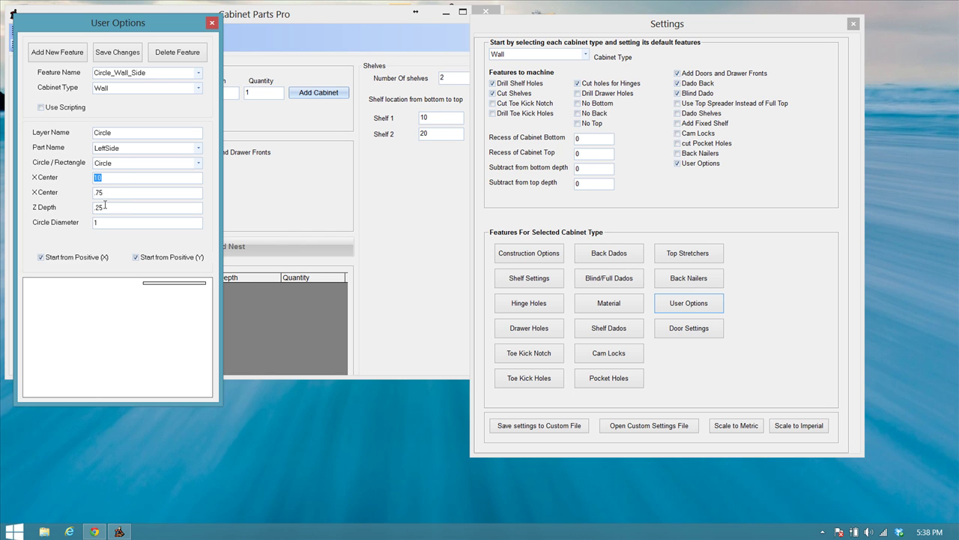
pyautogui.write('3')
pyautogui.press('Tab')
pyautogui.write('3')
pyautogui.press('Tab')
pyautogui.write('.375')
pyautogui.press('Tab')
pyautogui.write('1.5')
pyautogui.click(125, 54)
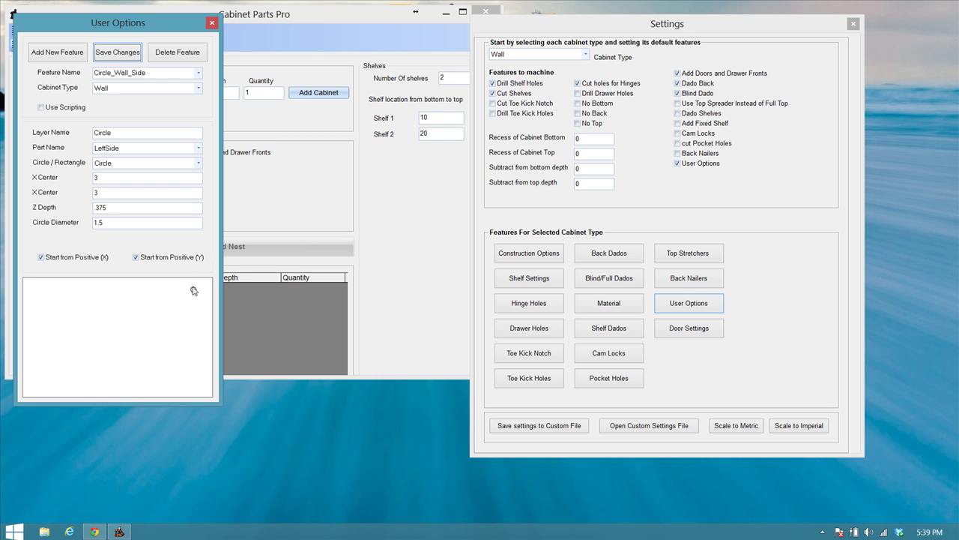
# - Set the circle's second center coordinate to 10 and save the changes
pyautogui.doubleClick(115, 196)
pyautogui.write('10')
pyautogui.click(118, 52)
# - Turn off Start from Positive for both X and Y on the circle feature, save it and close the settings
pyautogui.click(42, 258)
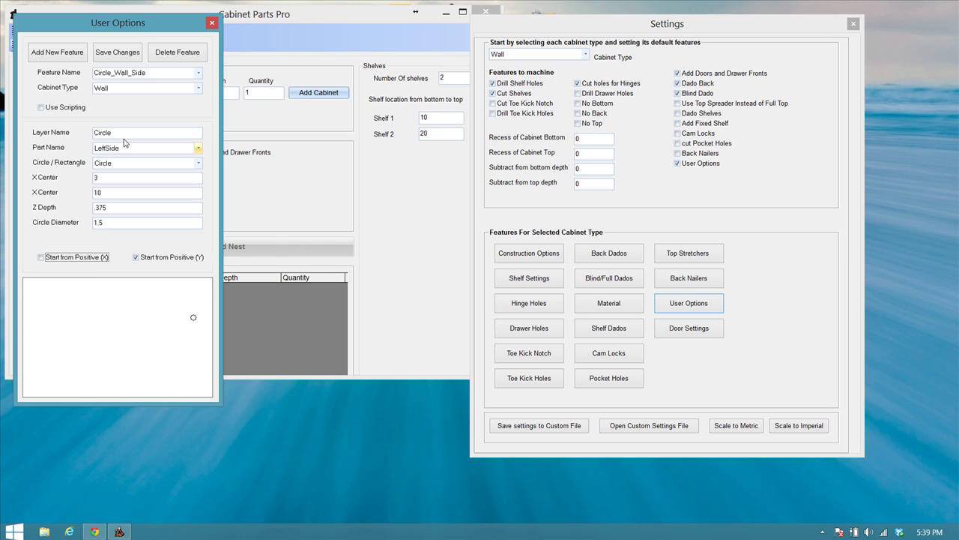
pyautogui.click(132, 59)
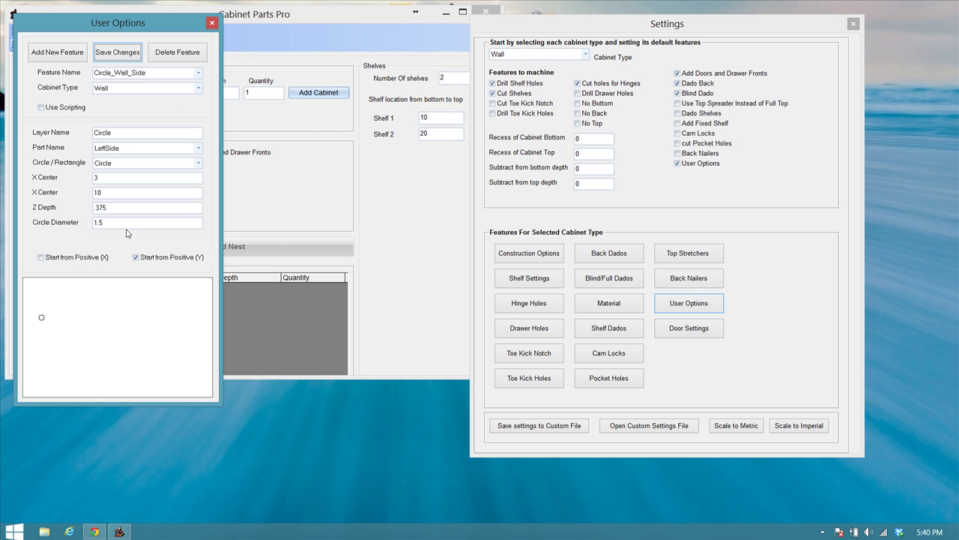
pyautogui.click(136, 258)
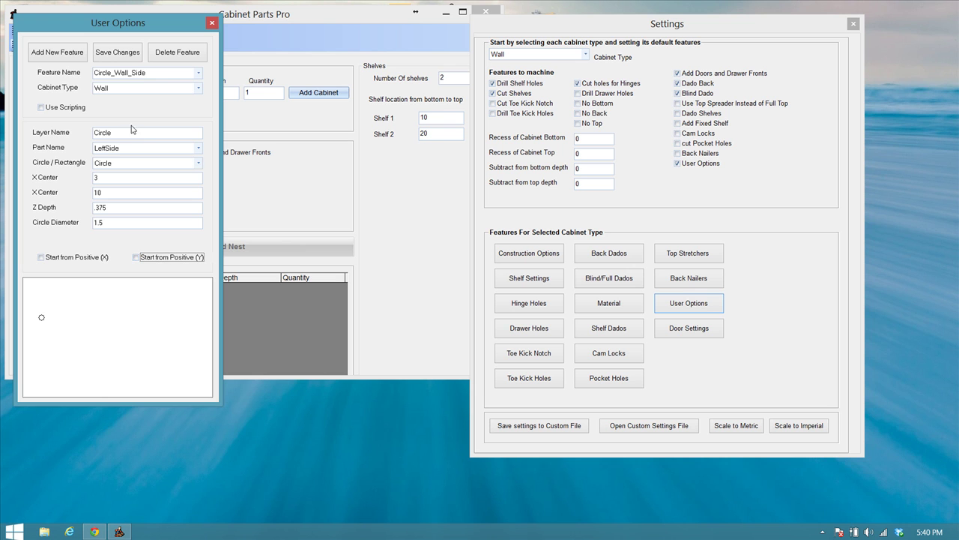
pyautogui.click(128, 54)
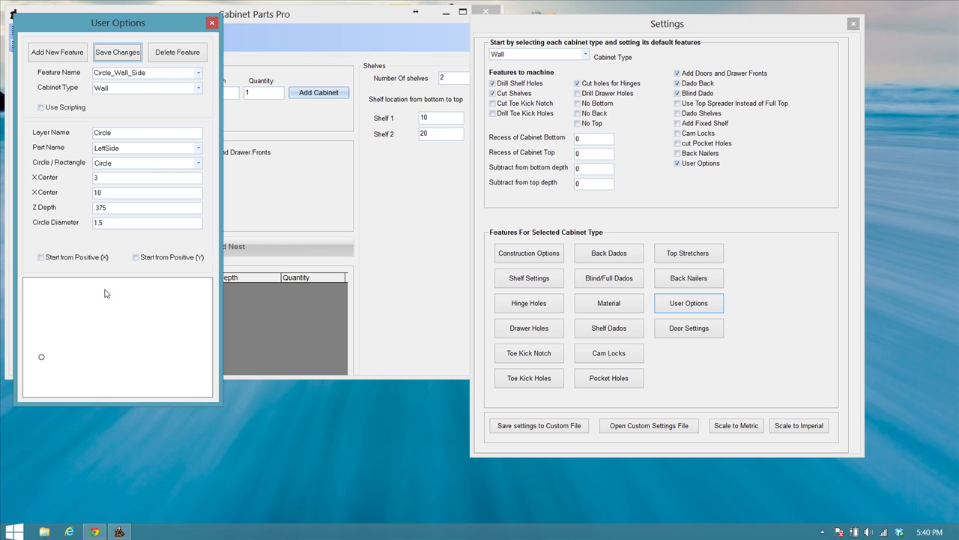
pyautogui.click(135, 58)
pyautogui.click(212, 22)
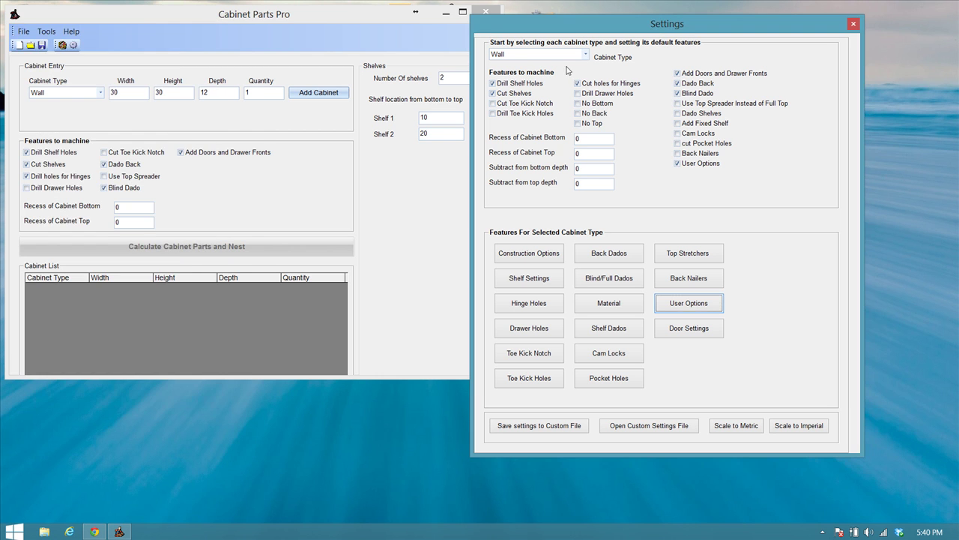
pyautogui.click(855, 28)
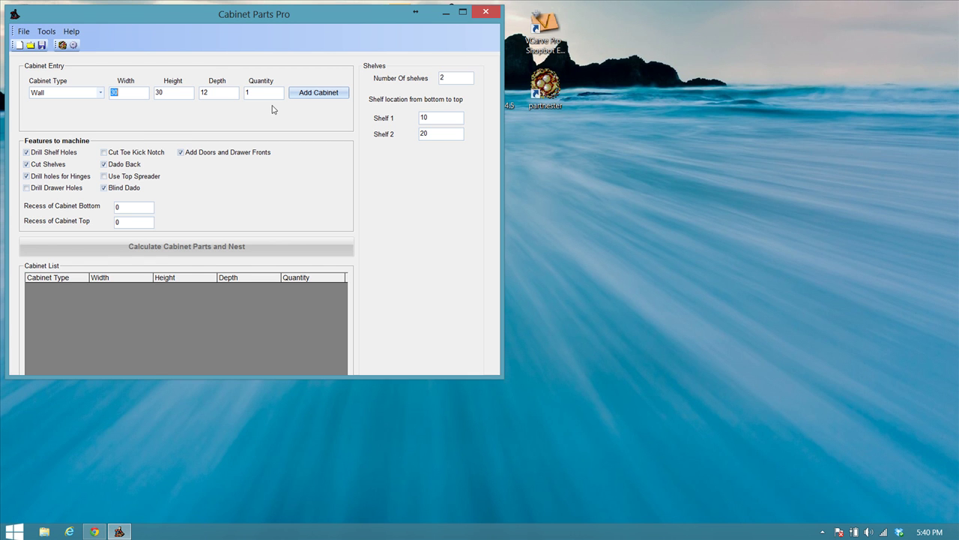
# - Add one Wall cabinet 30 wide, 30 high and 12 deep with the Circle_Wall_Side user option to the cabinet list
pyautogui.click(99, 93)
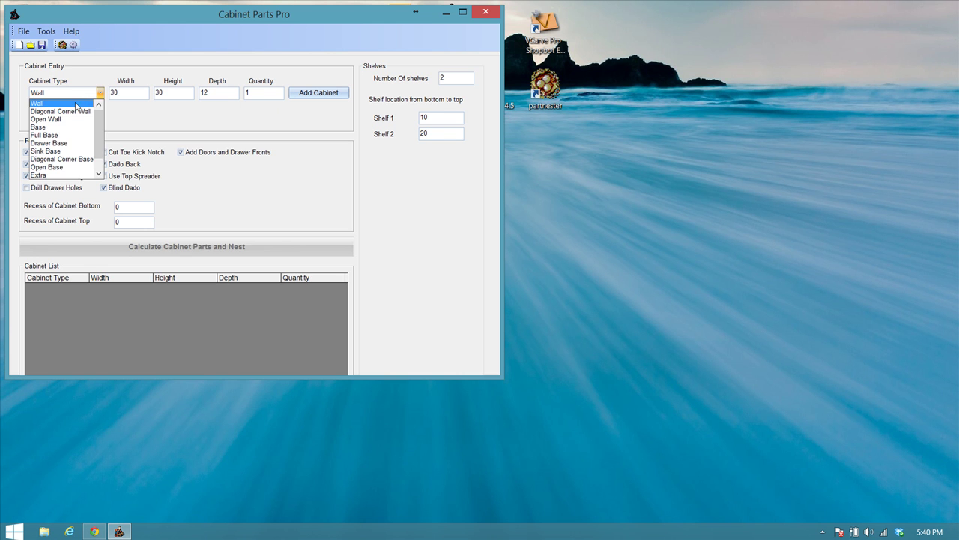
pyautogui.click(78, 103)
pyautogui.moveTo(195, 165); pyautogui.dragTo(496, 157)
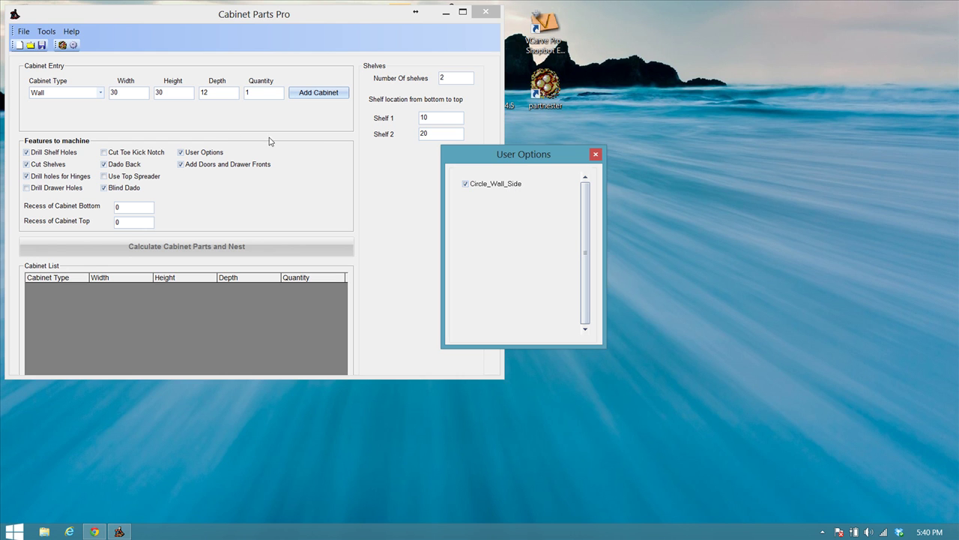
pyautogui.click(126, 95)
pyautogui.doubleClick(181, 97)
pyautogui.doubleClick(218, 94)
pyautogui.doubleClick(261, 95)
pyautogui.click(307, 95)
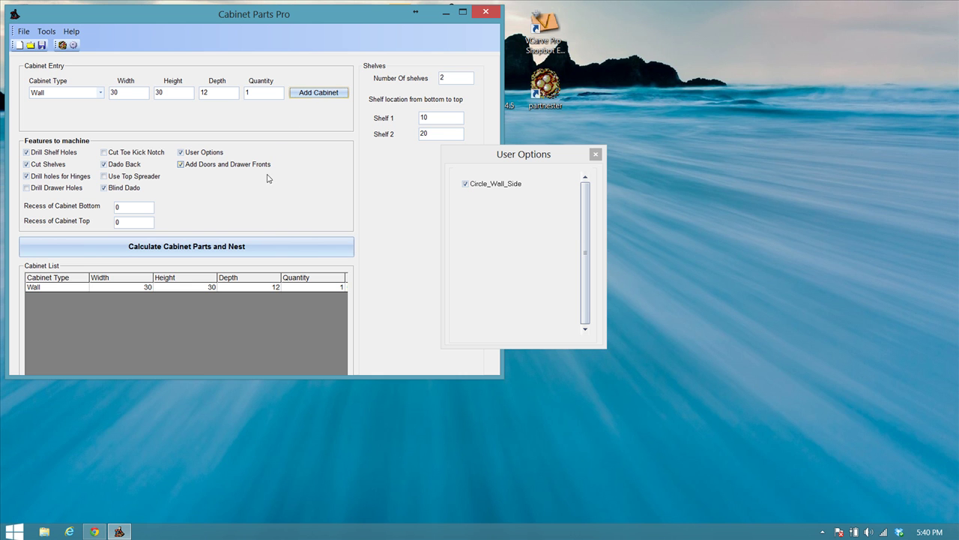
# - Calculate and nest the cabinet parts, check the circle on the LeftSide part, and close the nesting layout
pyautogui.click(250, 253)
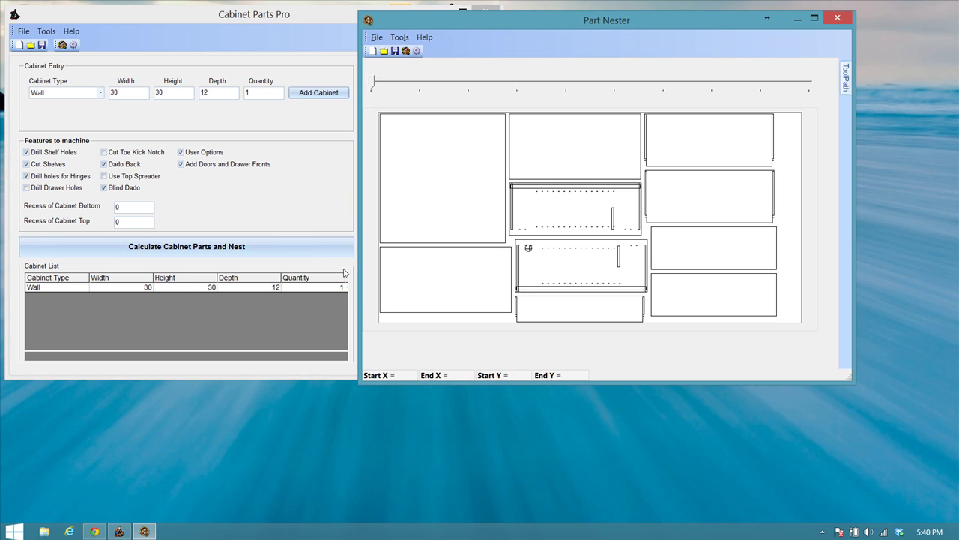
pyautogui.moveTo(530, 251)
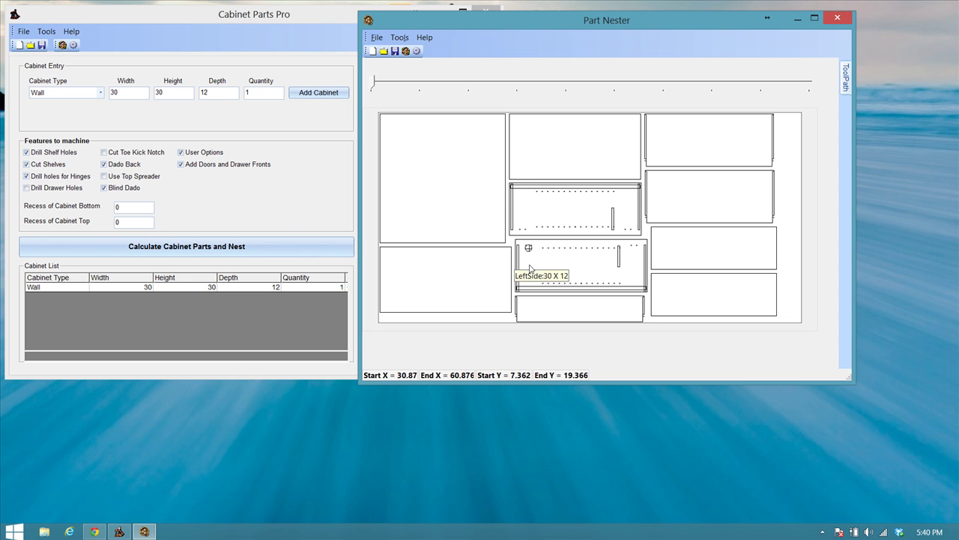
pyautogui.click(840, 20)
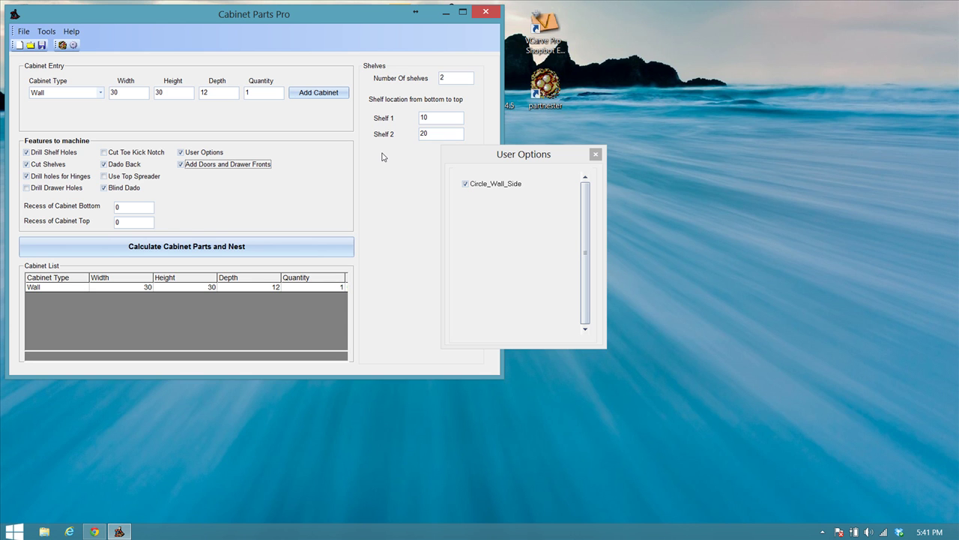
# - Add a new Wall user option feature named Hanging_Rail in the cabinet settings and set it to use scripting
pyautogui.click(54, 33)
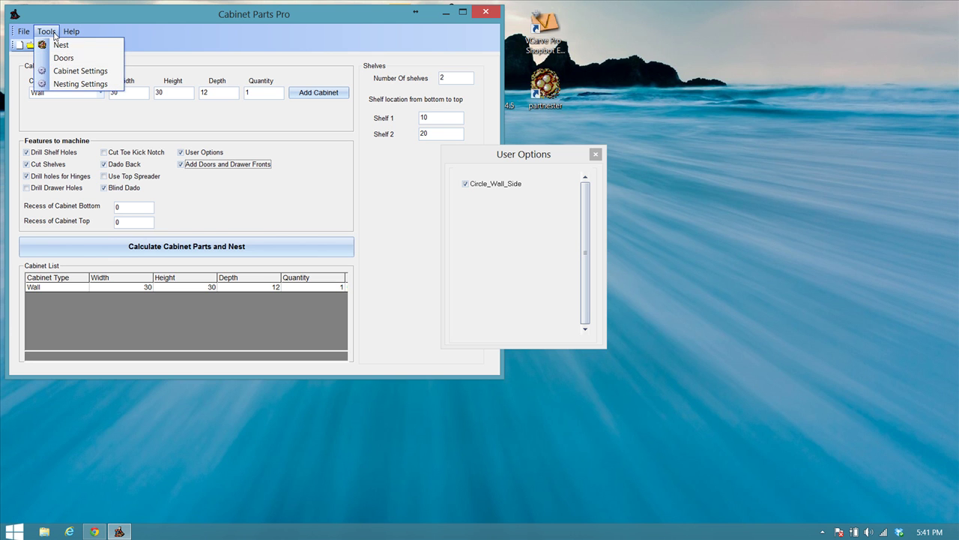
pyautogui.click(67, 71)
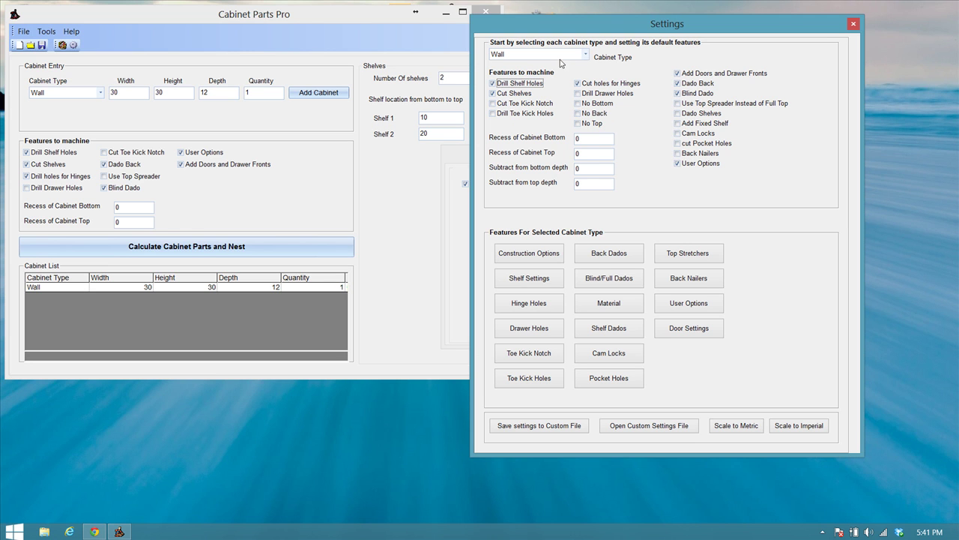
pyautogui.click(689, 303)
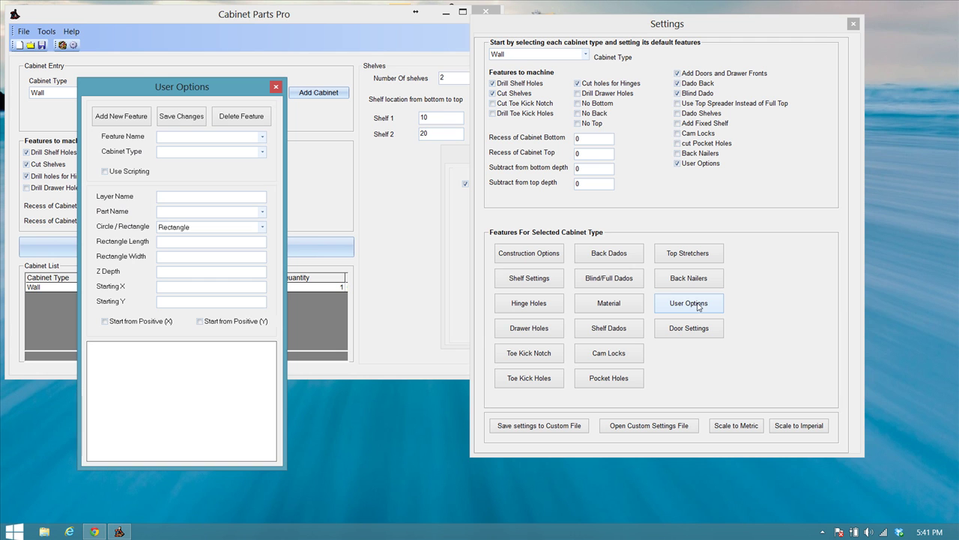
pyautogui.click(145, 118)
pyautogui.press('Tab')
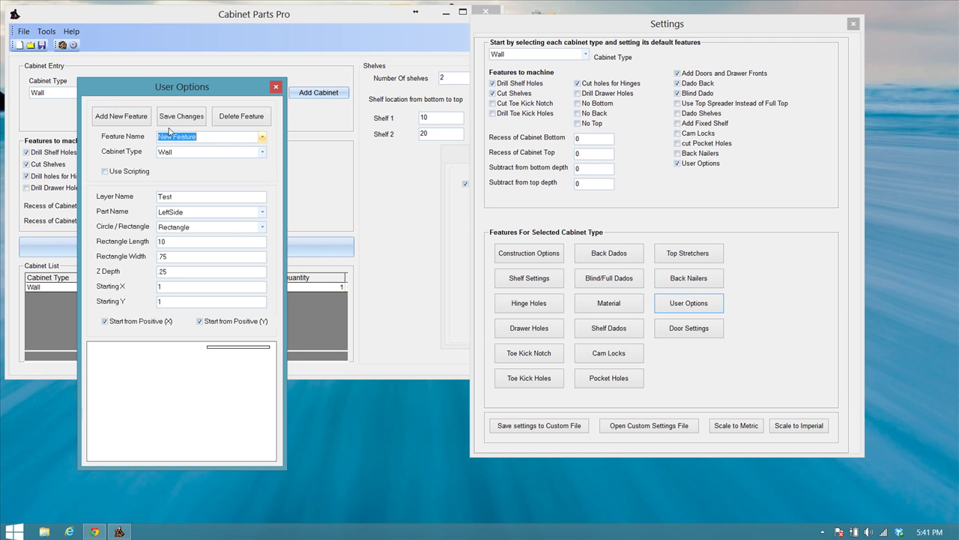
pyautogui.write('Hanging_Rail')
pyautogui.click(105, 172)
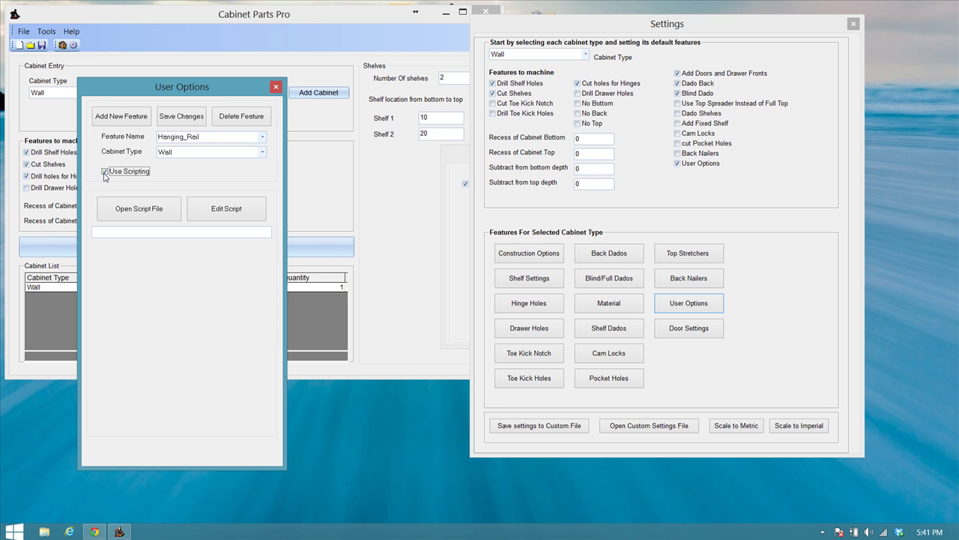
# - Load the WallNotch.vbs script from the Scripts folder as the script file for the Hanging_Rail feature
pyautogui.click(149, 219)
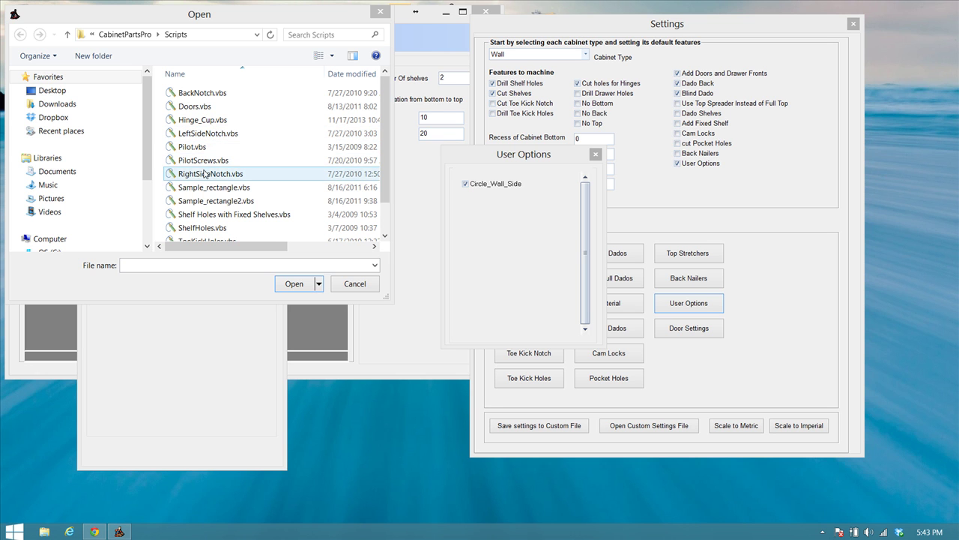
pyautogui.scroll(-1, 384, 169)
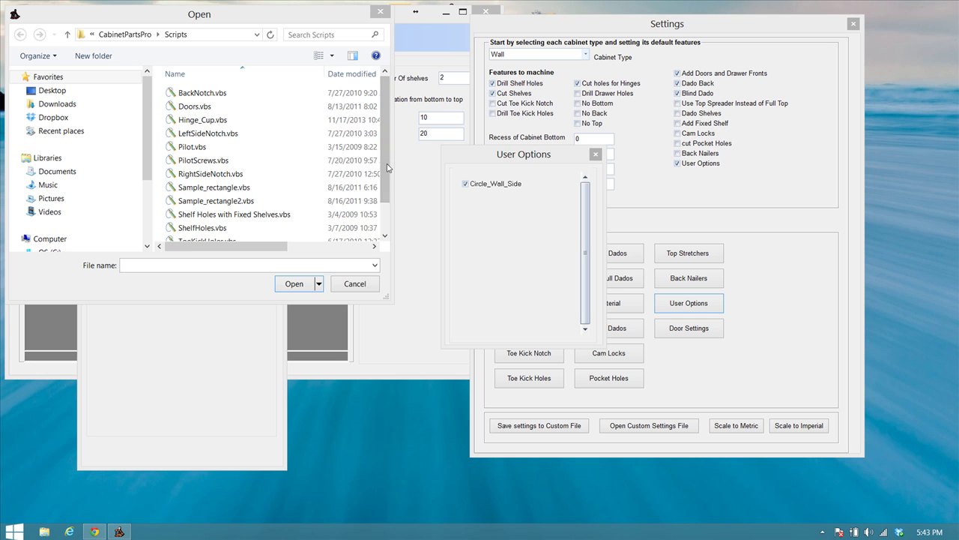
pyautogui.click(386, 173)
pyautogui.moveTo(387, 174); pyautogui.dragTo(385, 204)
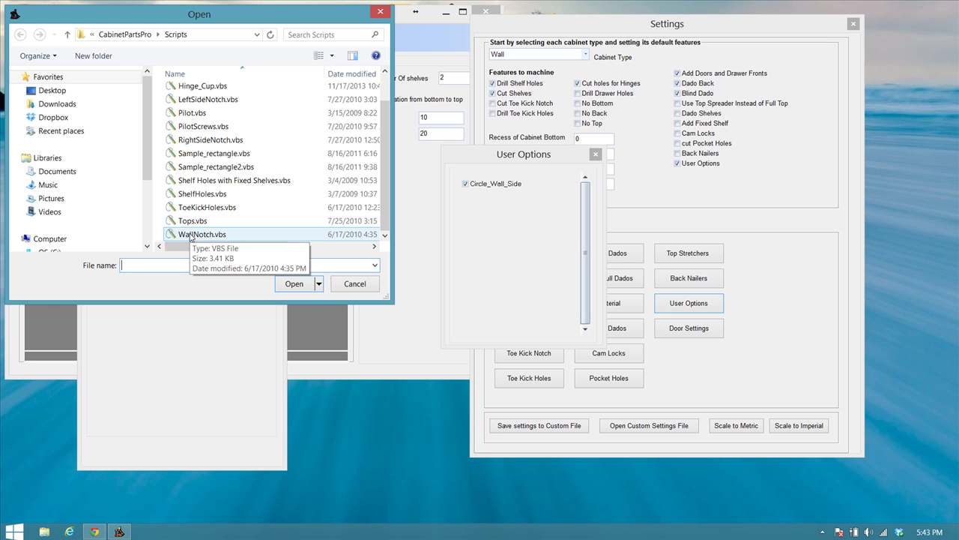
pyautogui.moveTo(384, 193)
pyautogui.mouseDown()
pyautogui.moveTo(383, 152)
pyautogui.moveTo(383, 180)
pyautogui.mouseUp()
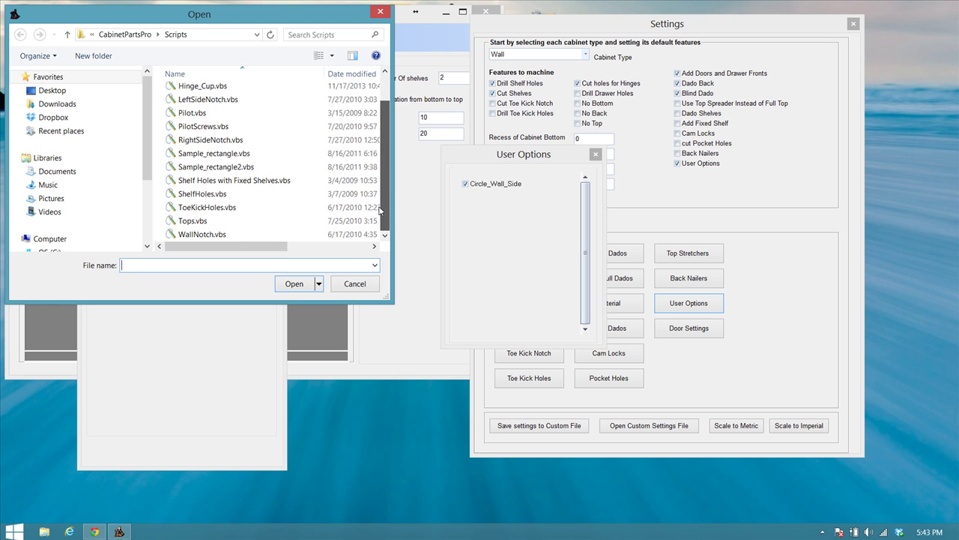
pyautogui.click(190, 237)
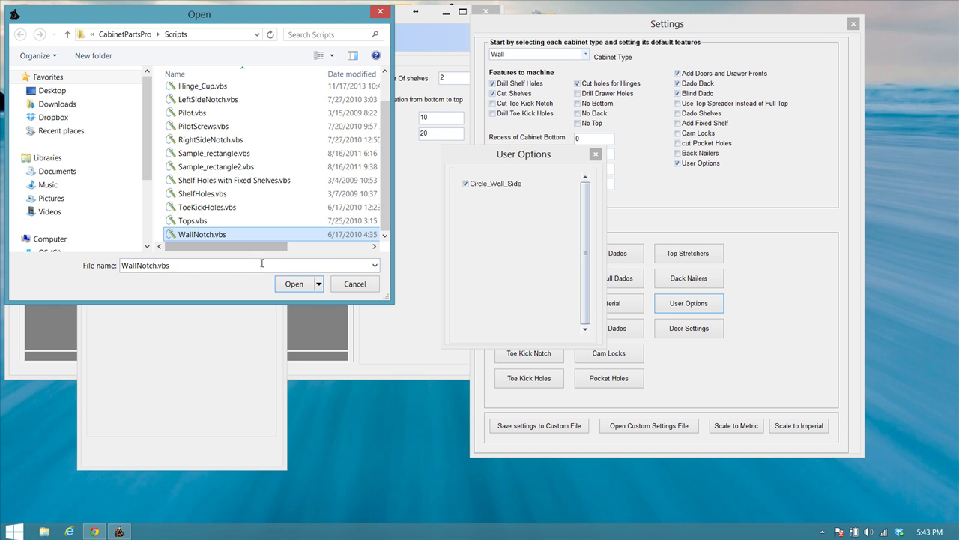
pyautogui.click(294, 284)
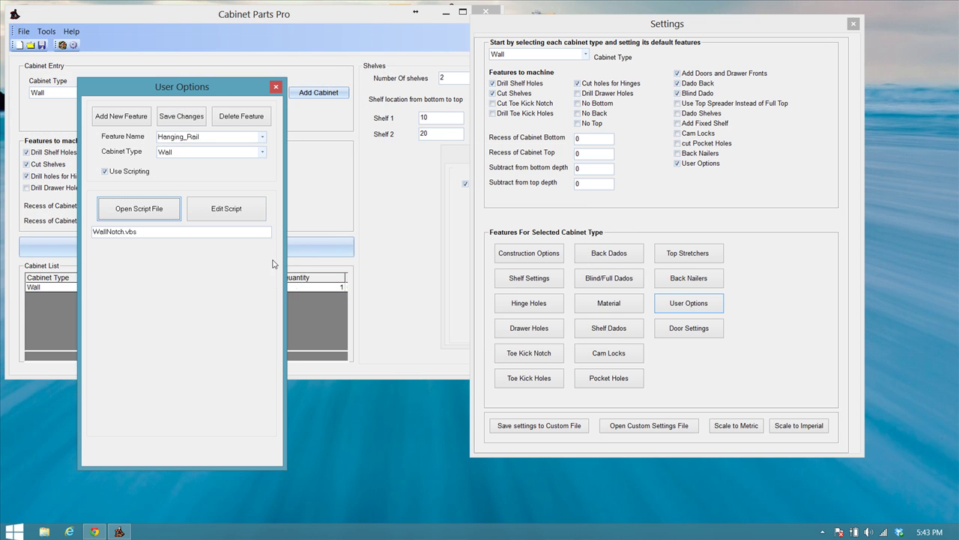
# - Save the changes to the Hanging_Rail feature and close the user options and cabinet settings
pyautogui.click(190, 118)
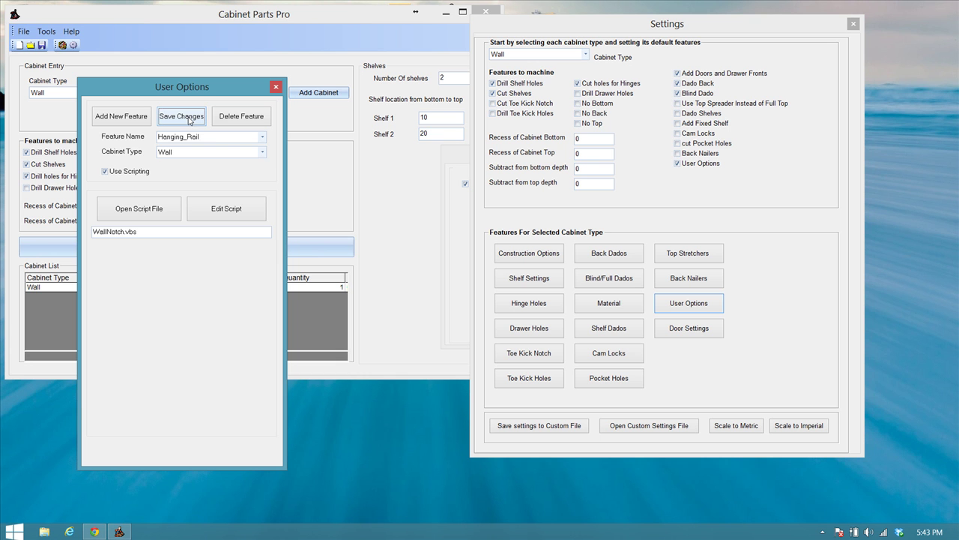
pyautogui.click(276, 87)
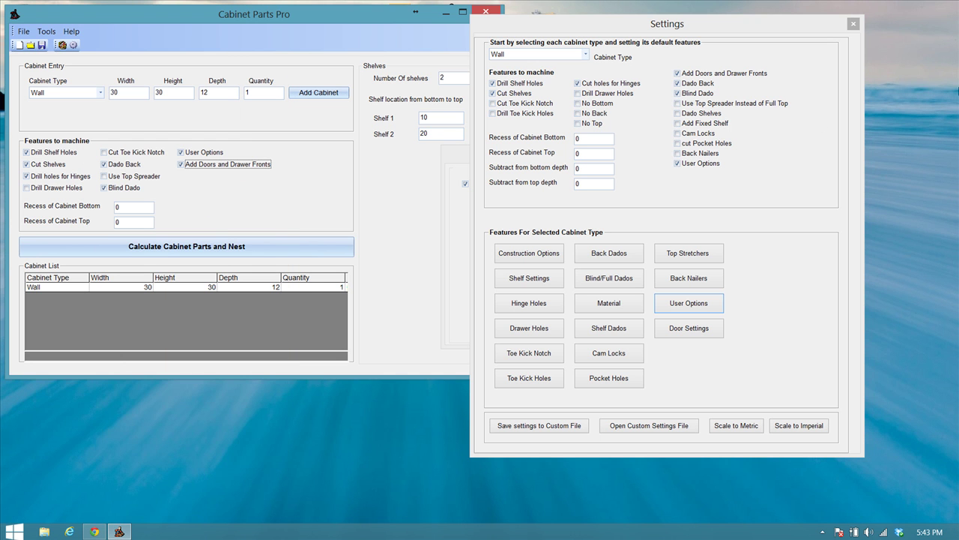
pyautogui.click(853, 23)
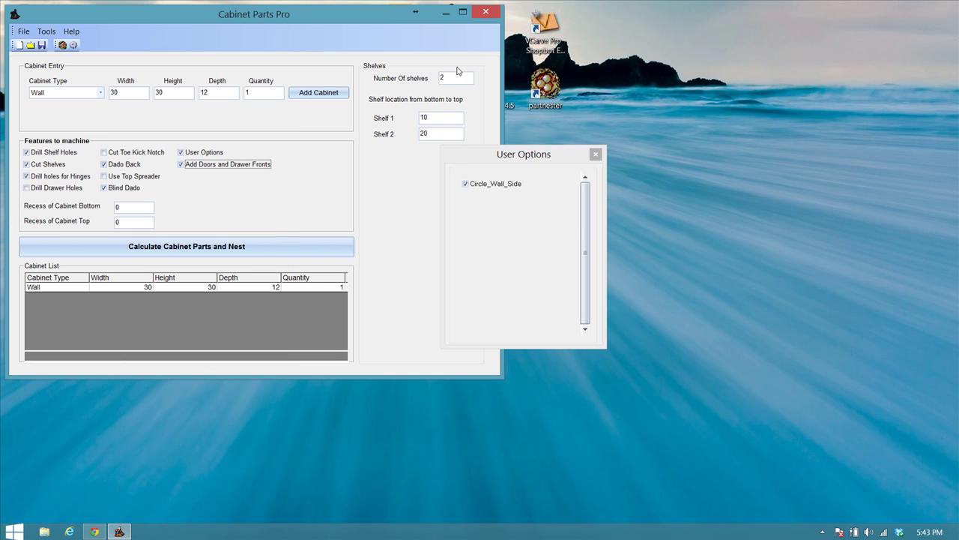
# - Keep Wall as the cabinet type and turn its user options off and on again to reload the list with Hanging_Rail
pyautogui.click(89, 95)
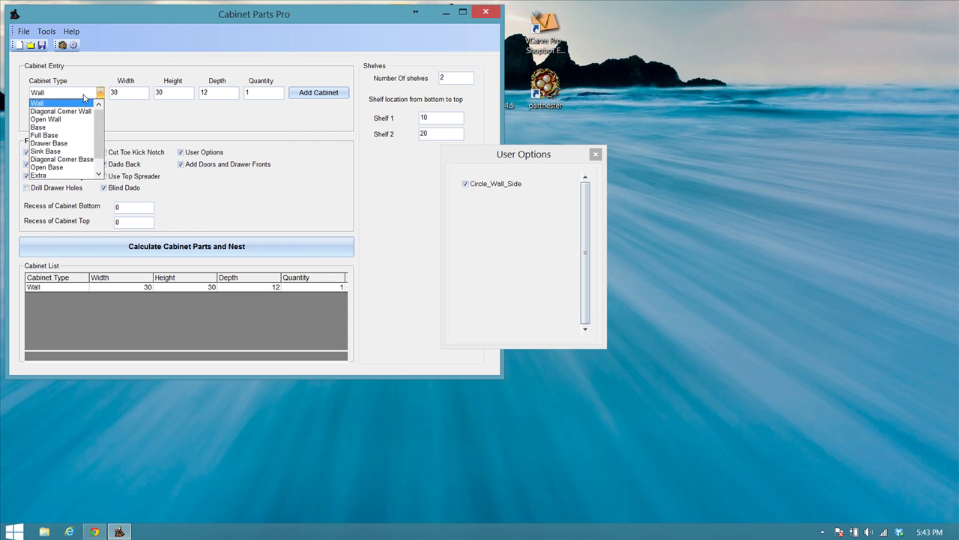
pyautogui.press('Tab')
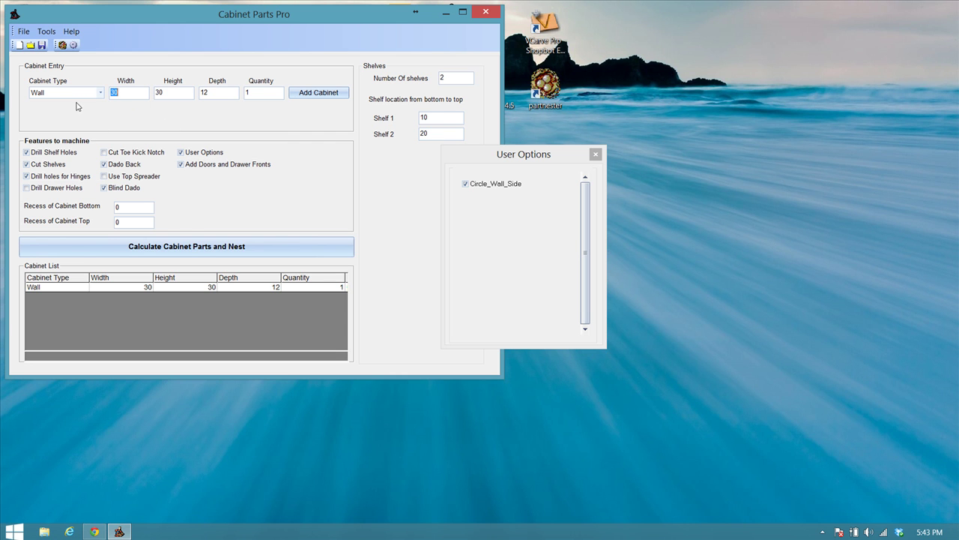
pyautogui.click(193, 154)
pyautogui.click(193, 155)
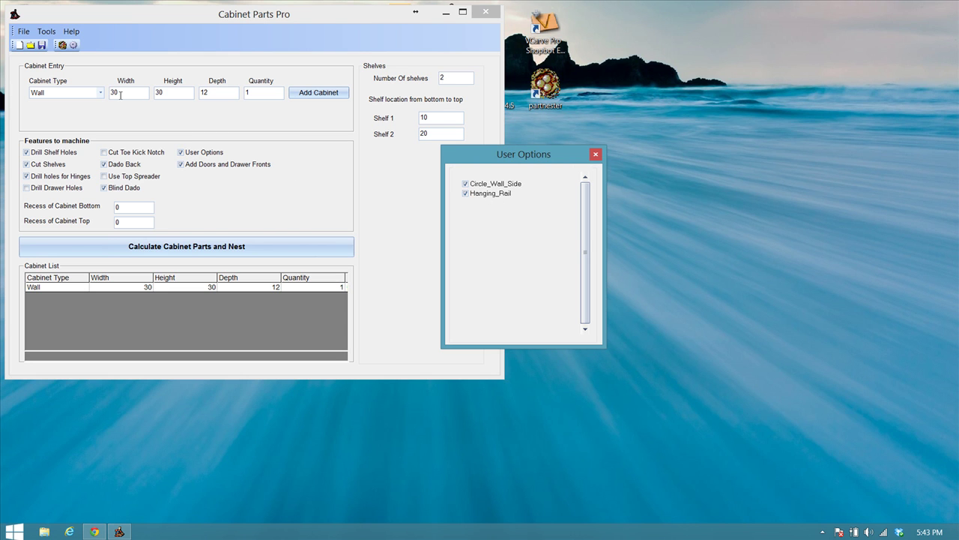
# - Start a new cabinet list and add one 30 x 30 x 12 Wall cabinet with the Circle_Wall_Side and Hanging_Rail options
pyautogui.click(19, 45)
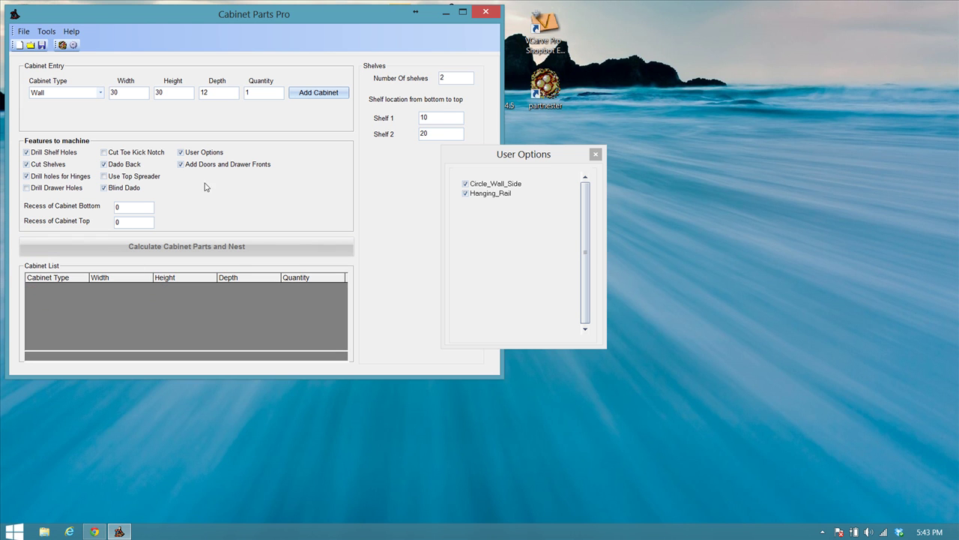
pyautogui.click(319, 93)
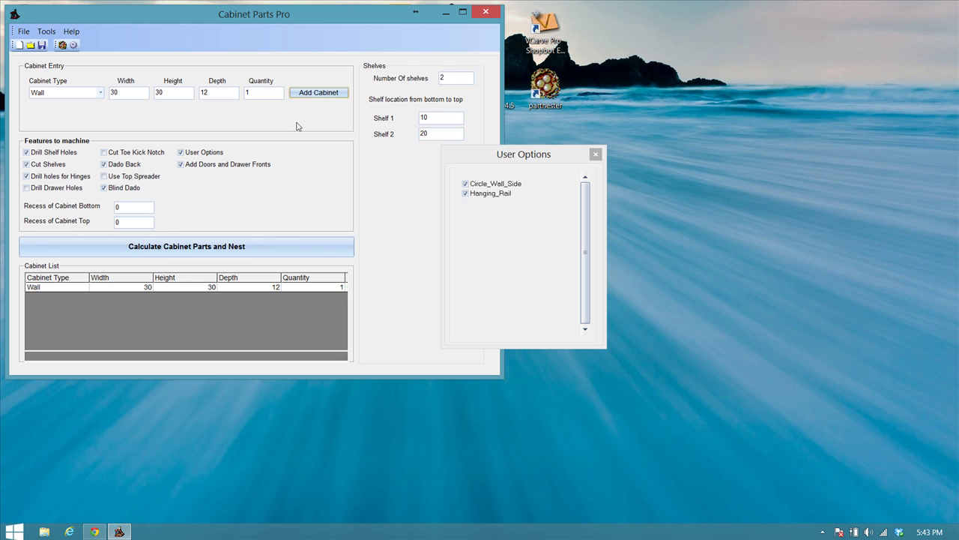
# - Calculate and nest the cabinet parts, inspect the hanging rail notches on the back and side parts, and close the nesting layout
pyautogui.click(249, 246)
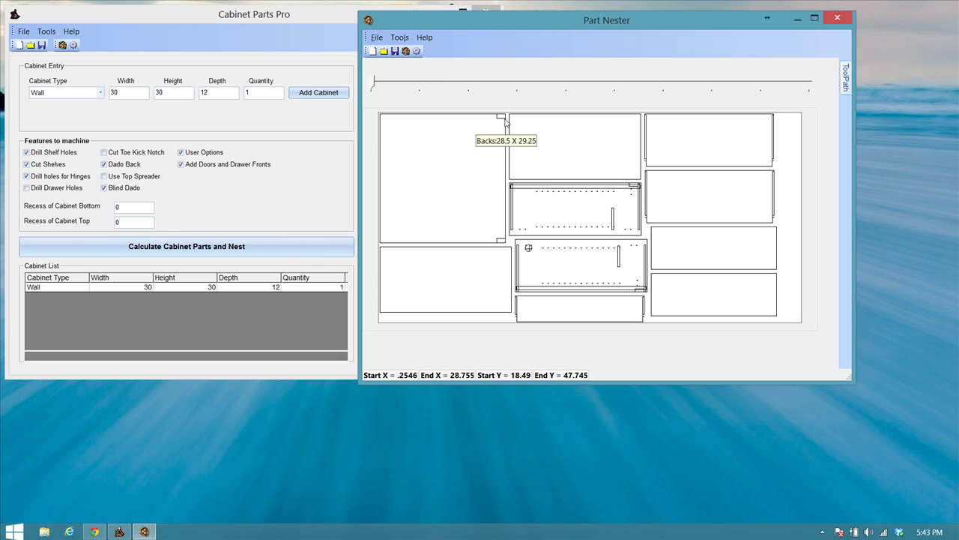
pyautogui.moveTo(494, 241)
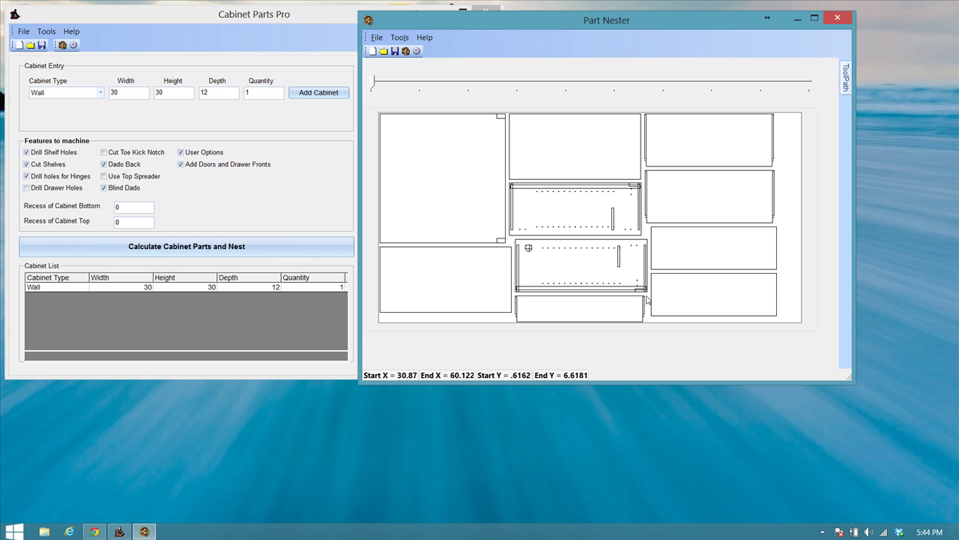
pyautogui.click(815, 18)
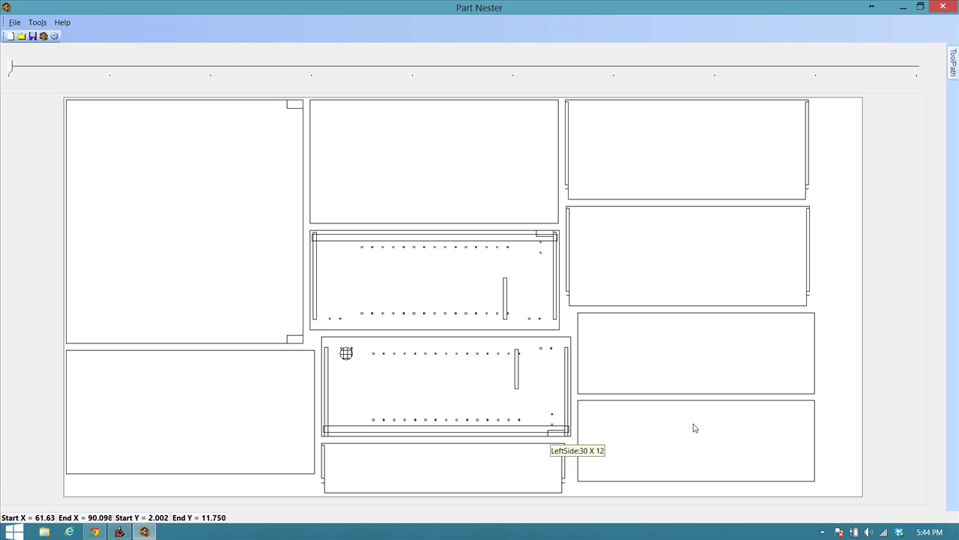
pyautogui.click(943, 7)
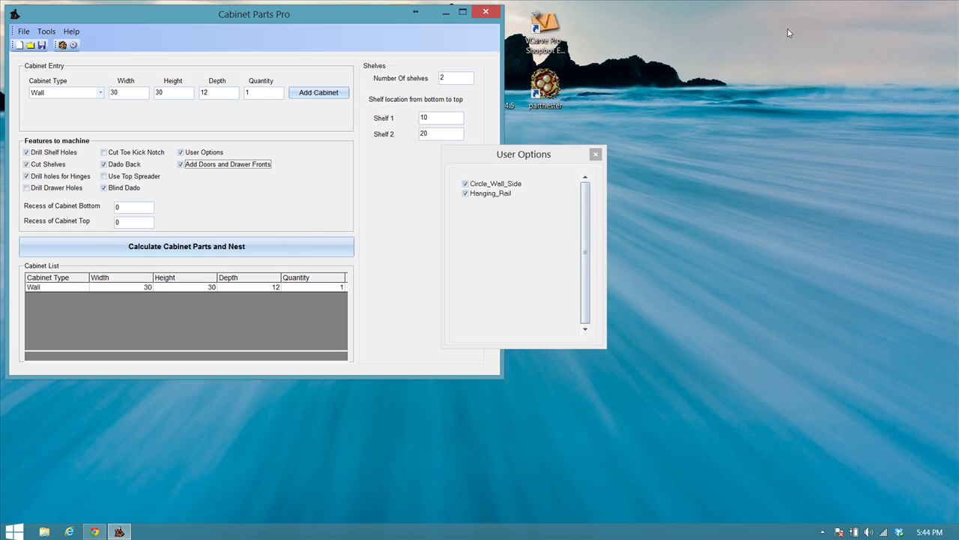